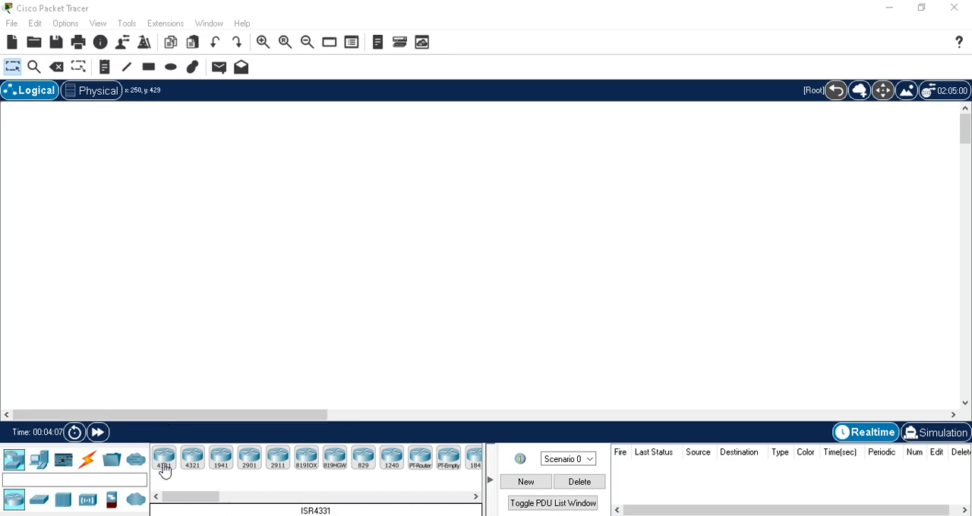
- Place two ISR4331 routers side by side in the logical workspace
drag(164, 464, 244, 253)
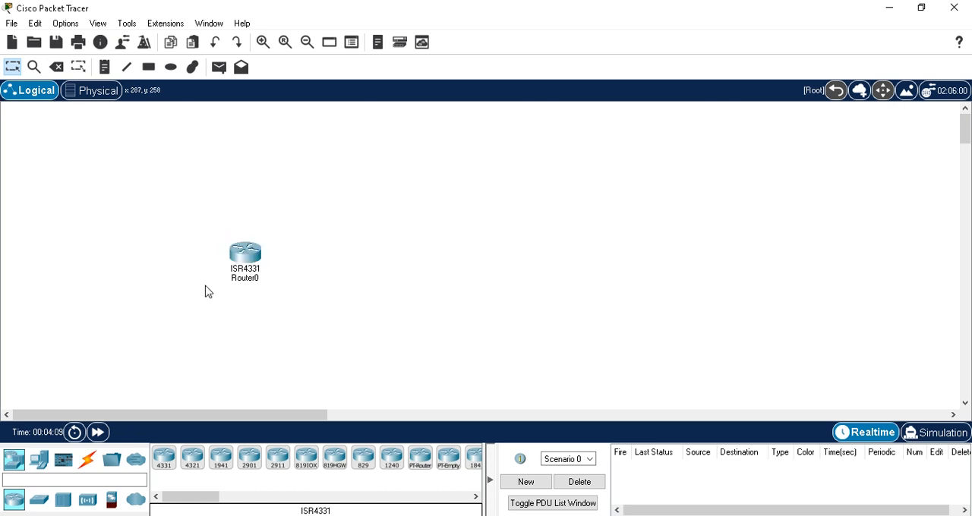
drag(163, 461, 416, 255)
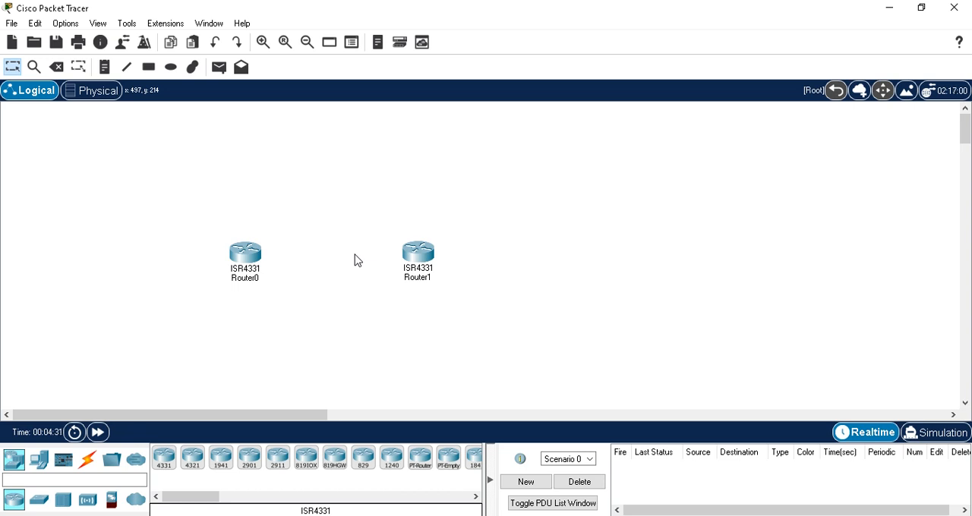
- Open the command line interface of Router0 and start its console session
click(247, 257)
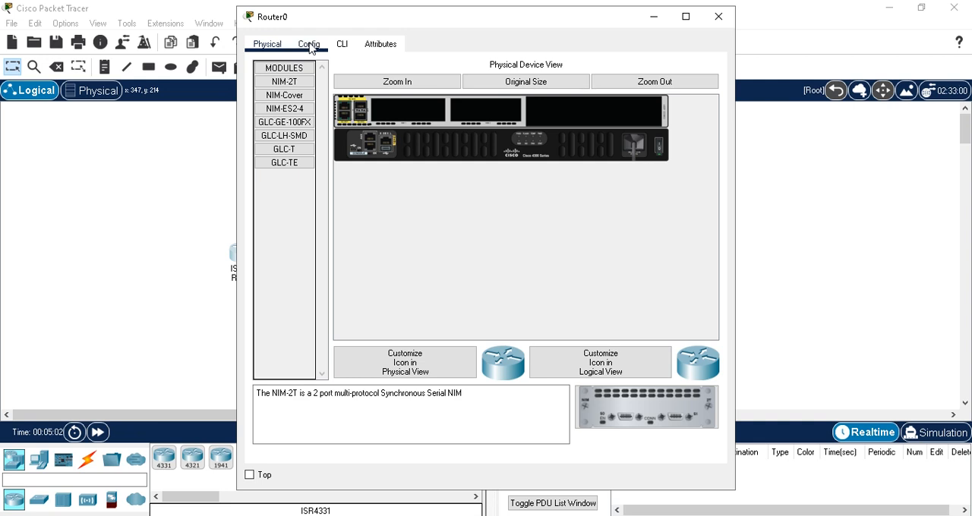
click(310, 45)
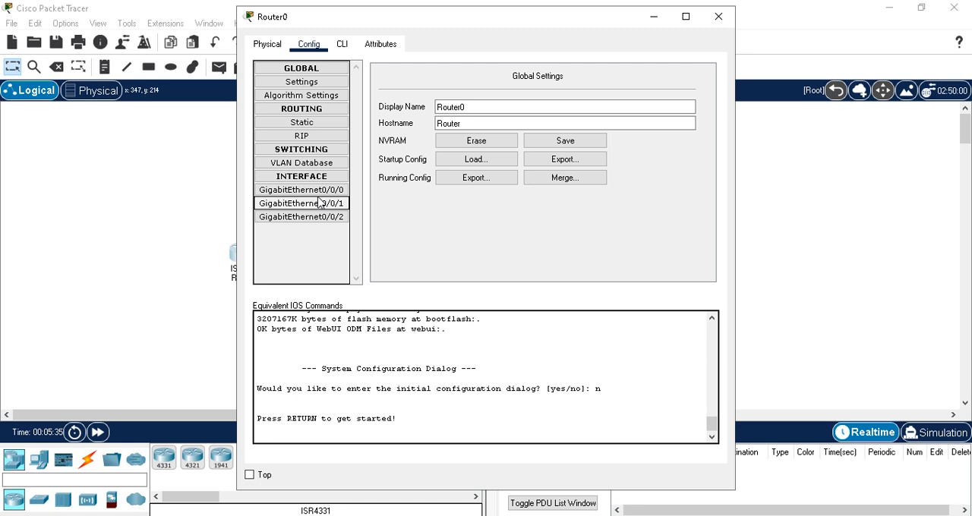
click(342, 44)
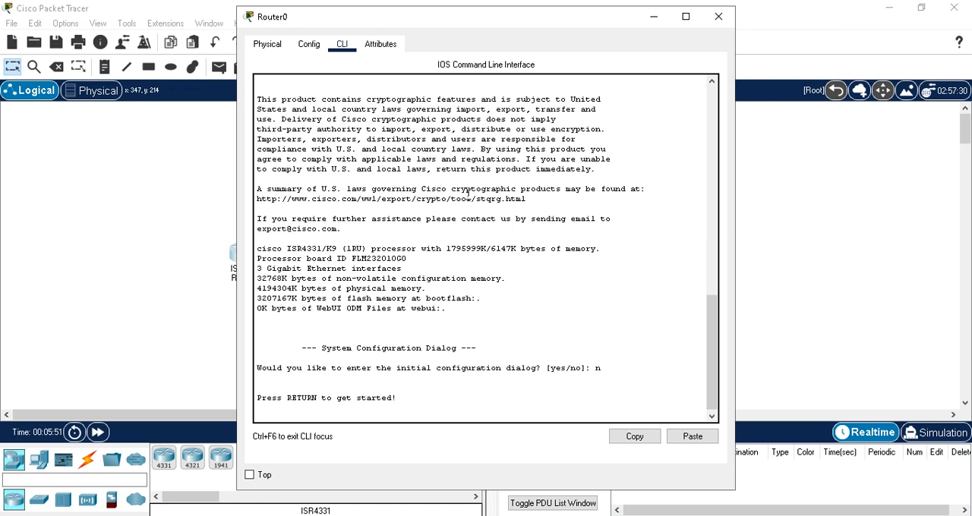
click(416, 400)
key(Return)
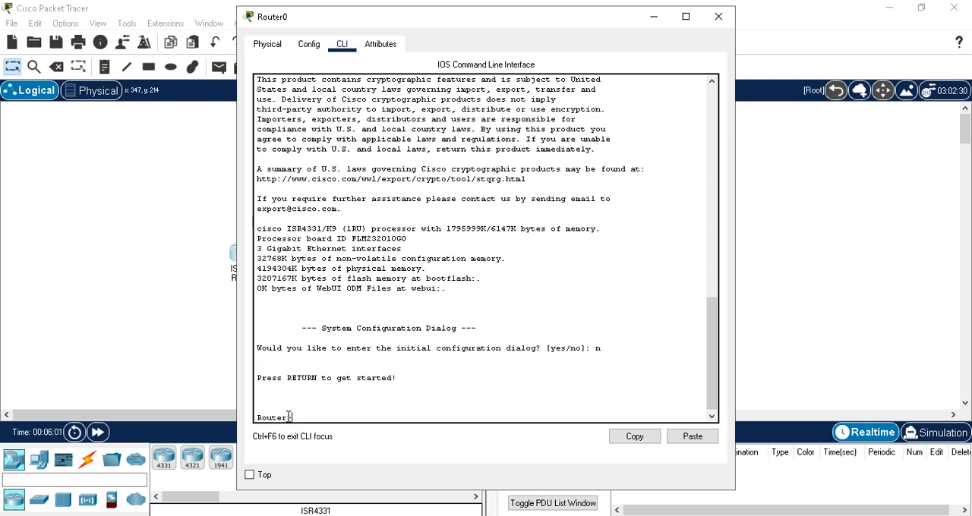
- Enter privileged mode on Router0 with the enable command
drag(289, 417, 297, 416)
click(319, 414)
text(enable)
key(Return)
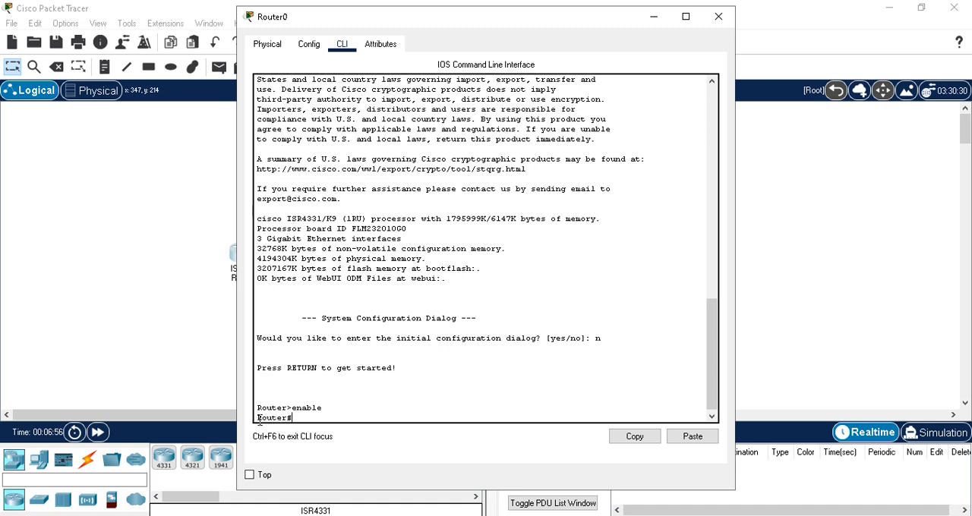
- Enter global configuration mode on Router0 with configure terminal
drag(288, 418, 293, 417)
text(config)
key(Tab)
text(te)
key(Tab)
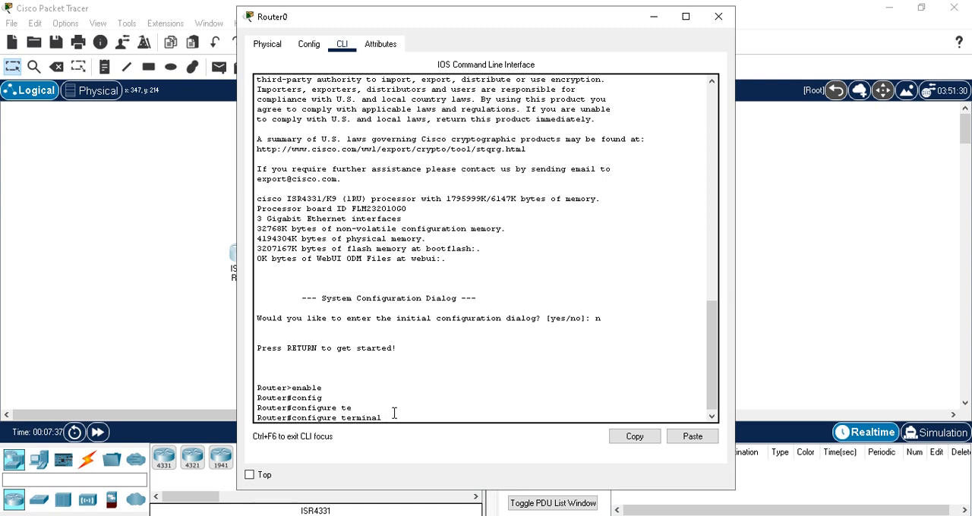
key(Return)
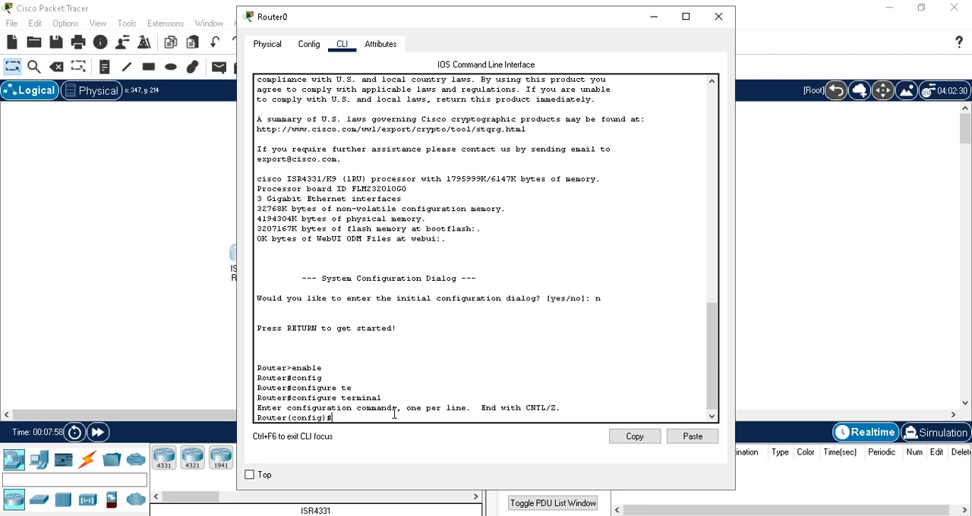
- Enter interface configuration for gigabitEthernet 0/0/0 on Router0
text(inter)
key(Tab)
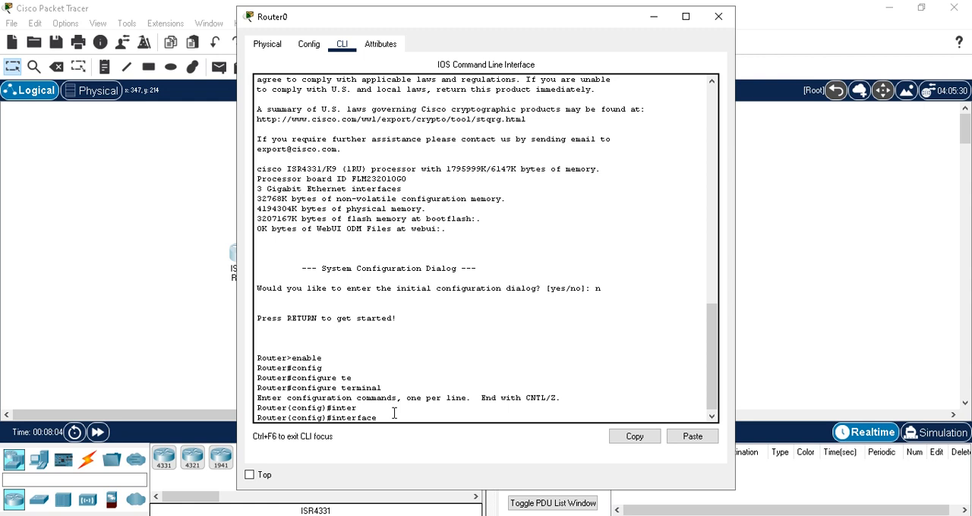
text(gig)
key(Tab)
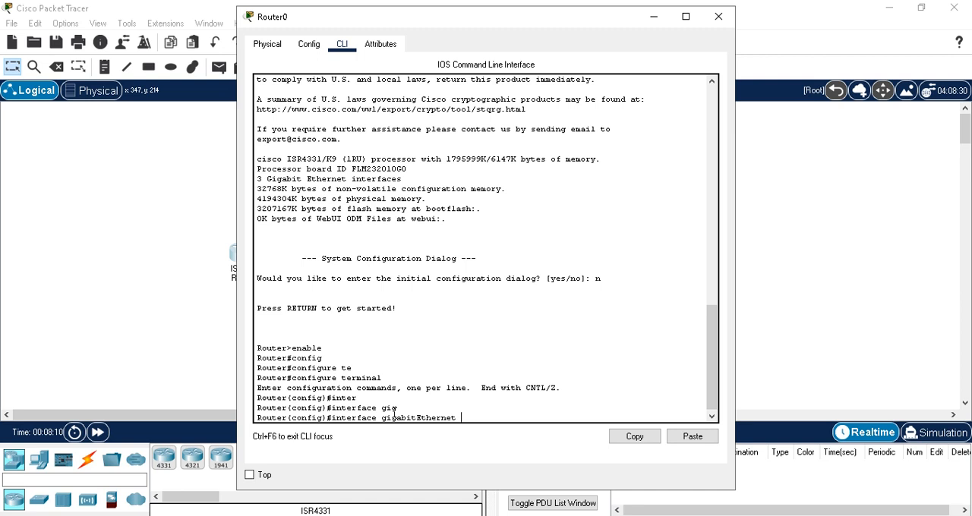
text(0/0/0)
key(Return)
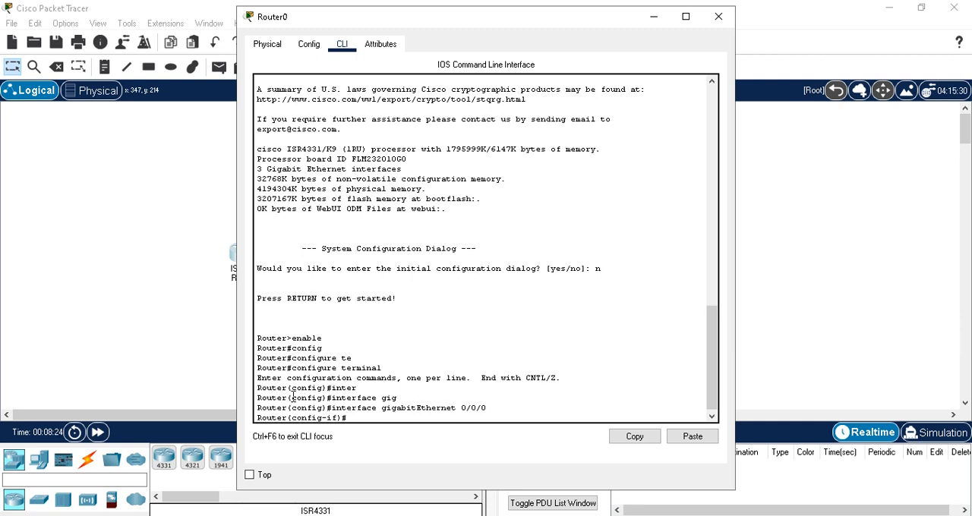
drag(340, 418, 329, 418)
click(494, 408)
drag(493, 408, 396, 408)
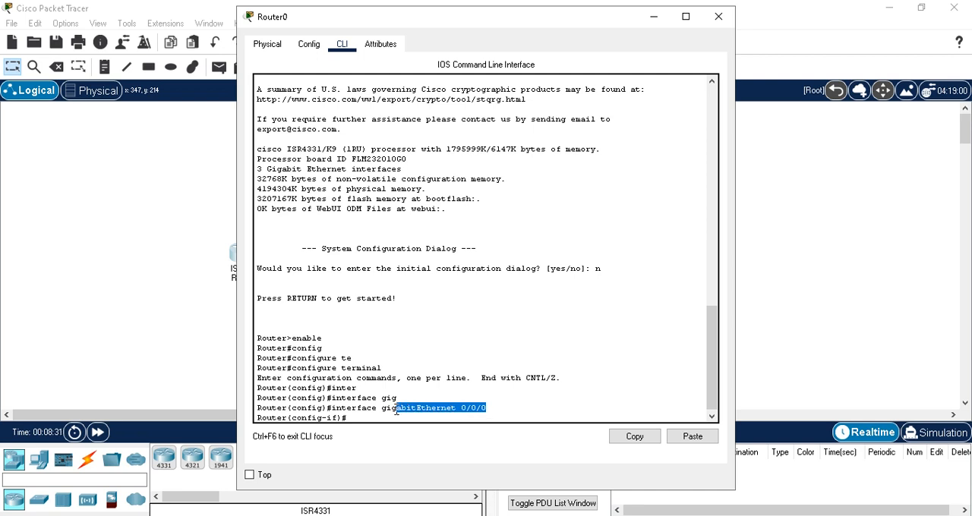
click(359, 418)
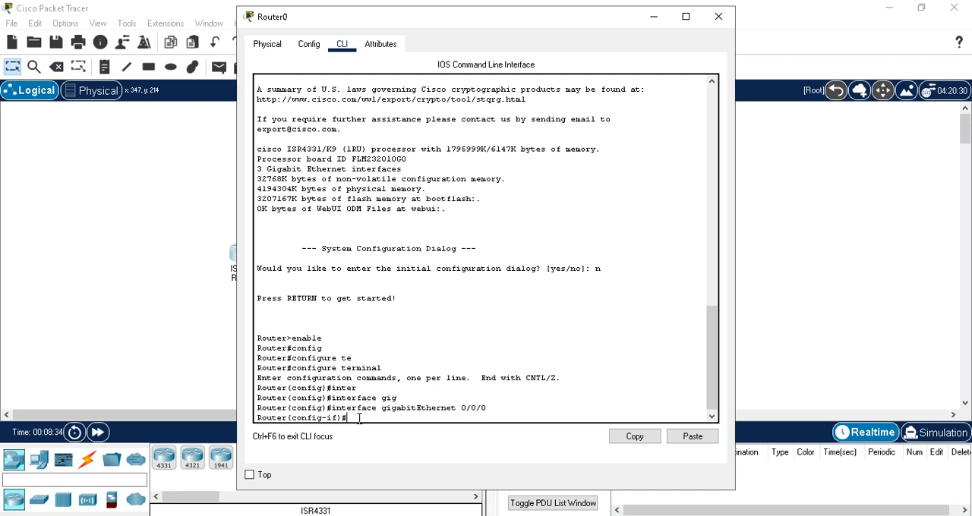
- Assign IP address 192.168.55.1 with subnet mask 255.255.255.0 to Router0's gigabitEthernet 0/0/0 interface
text(ip addre)
key(Tab)
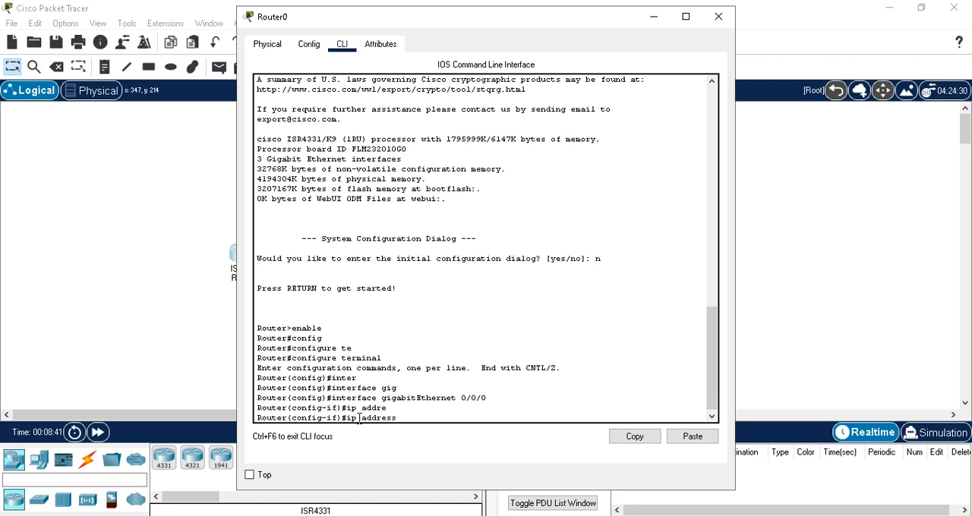
text(192.168.55.1 255.255.255.0)
key(Return)
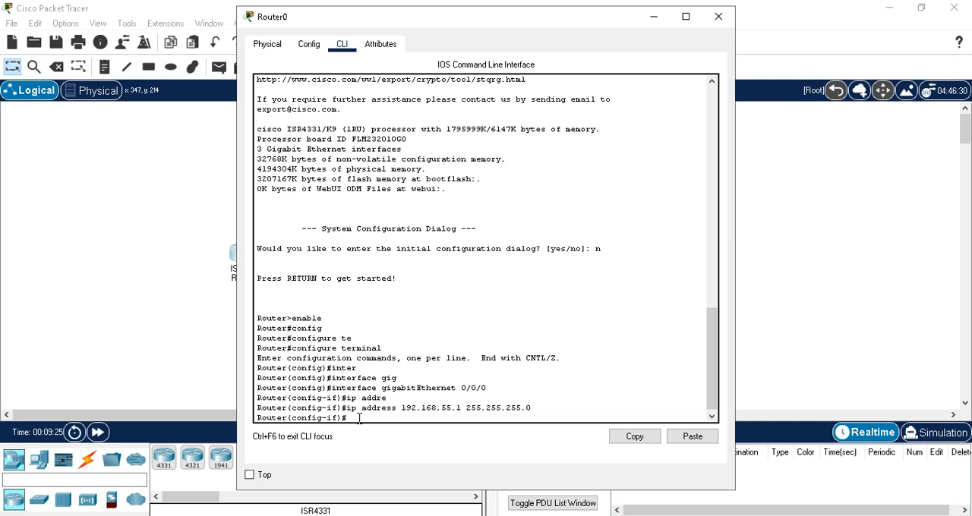
- Enable Router0's gigabitEthernet 0/0/0 interface with no shutdown
text(no shut)
key(Tab)
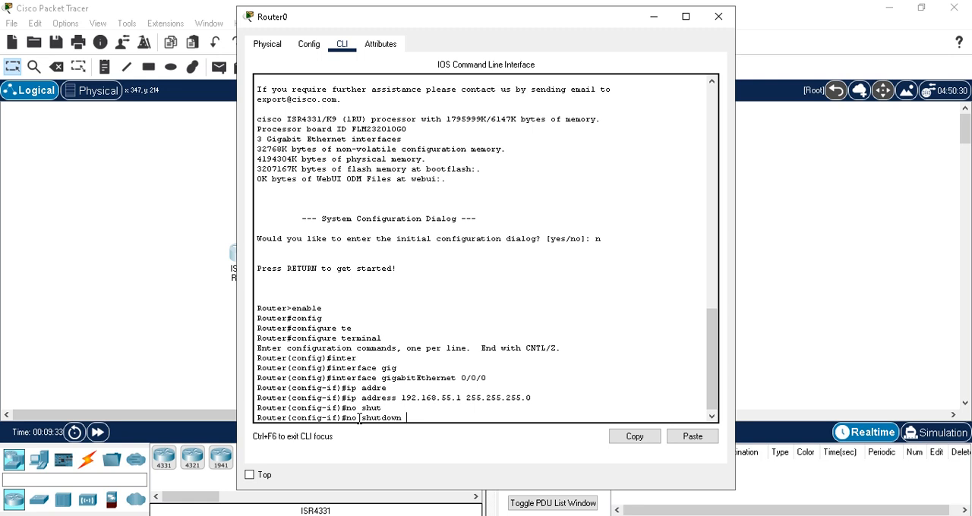
key(Return)
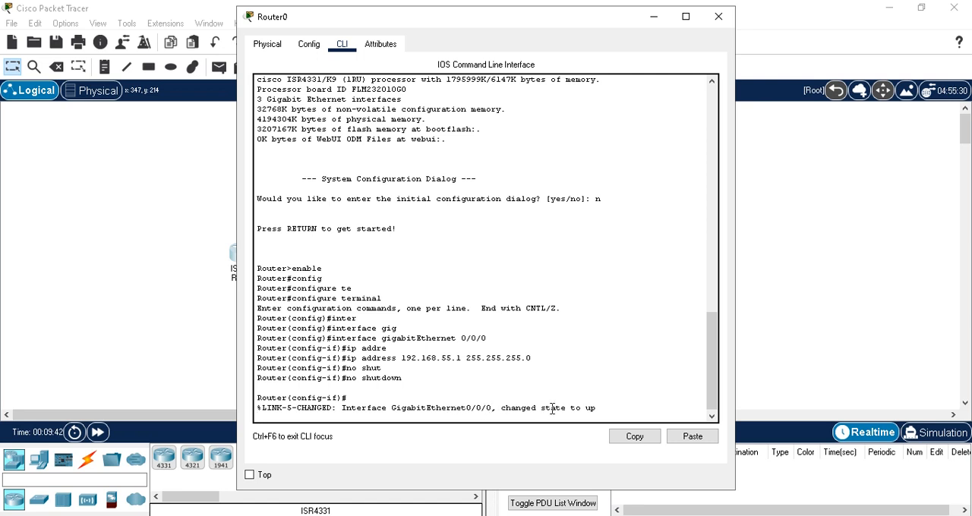
key(Return)
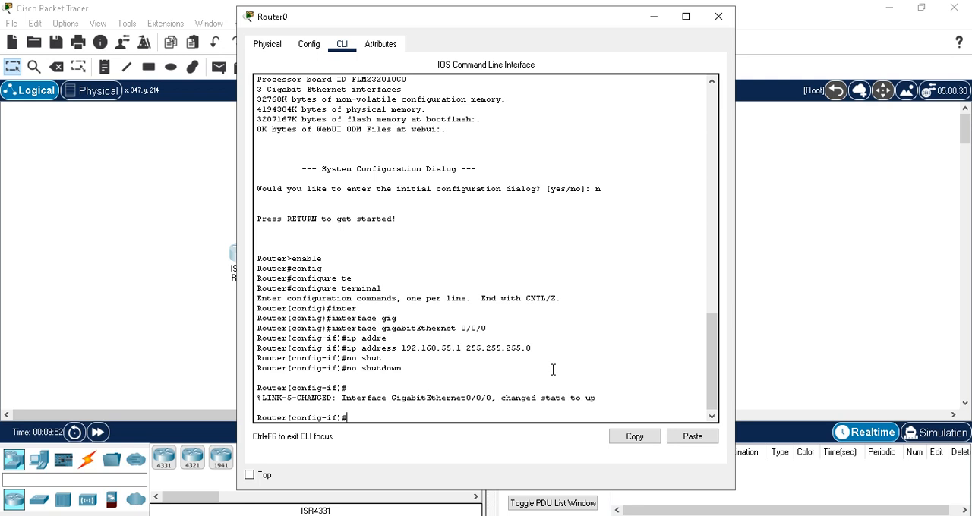
- Exit interface and global configuration on Router0 to return to the privileged prompt
text(exit)
key(Return)
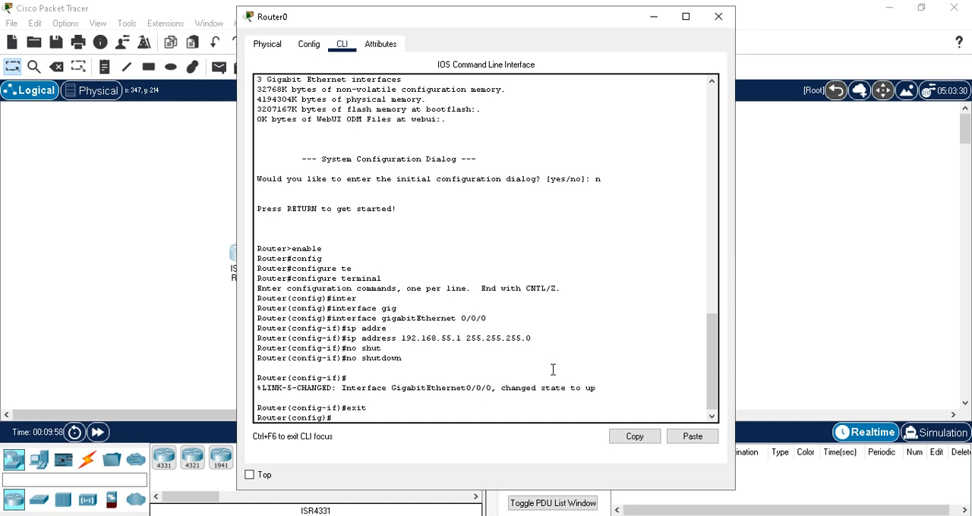
text(exit)
key(Return)
key(Return)
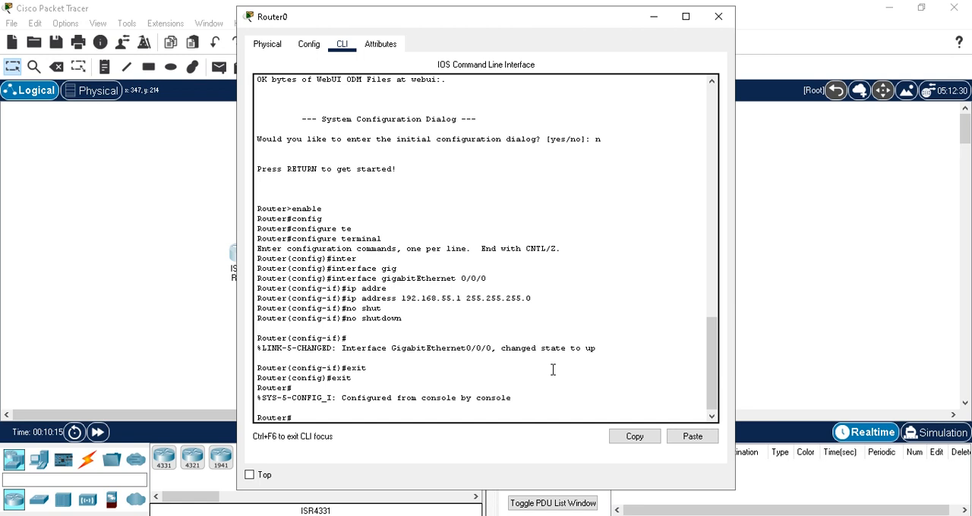
- Save Router0's running configuration with the wr command and close its device window
text(wr)
key(Return)
key(Return)
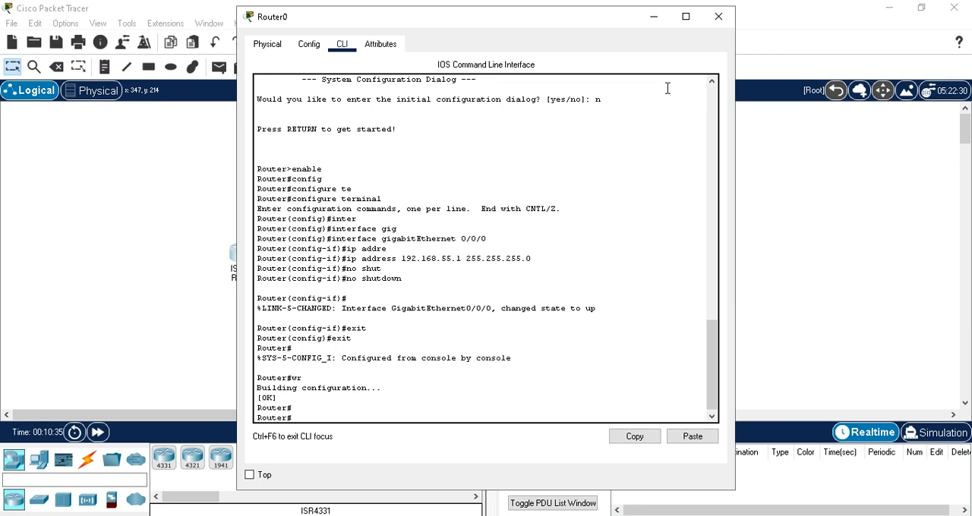
click(722, 19)
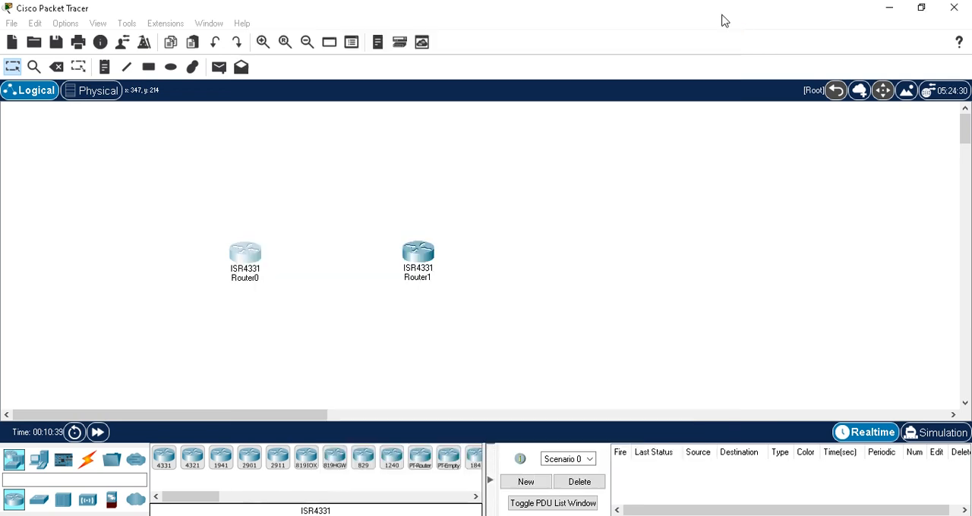
- Open Router1's command line interface and decline the initial configuration dialog
mouse_move(425, 262)
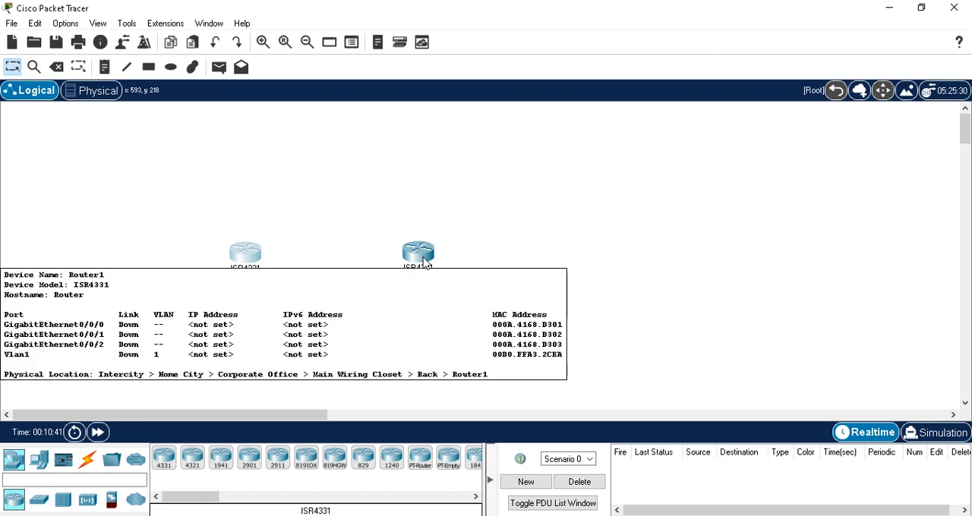
click(425, 262)
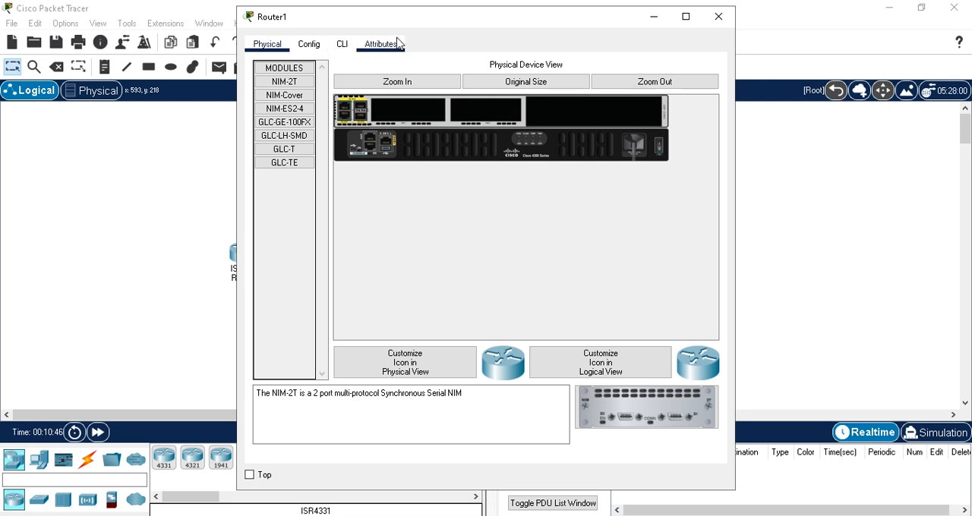
click(345, 45)
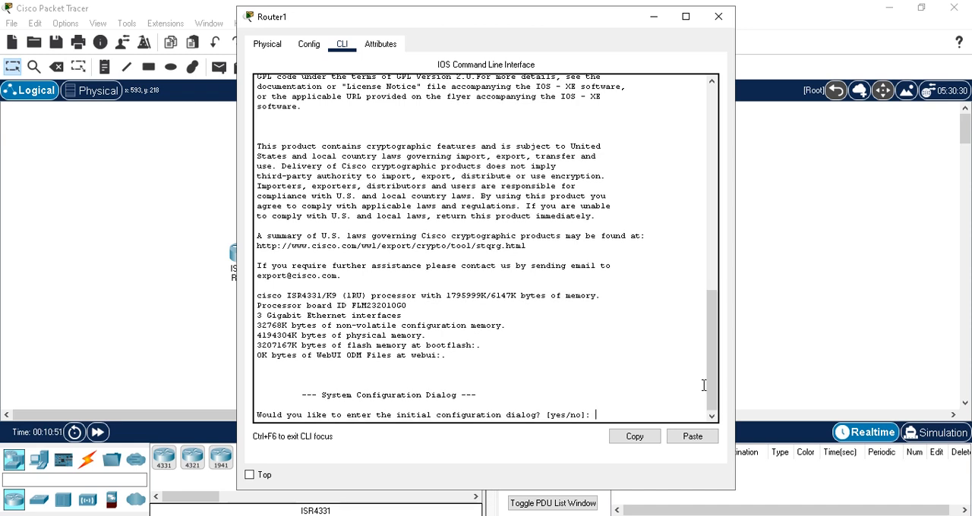
key(Return)
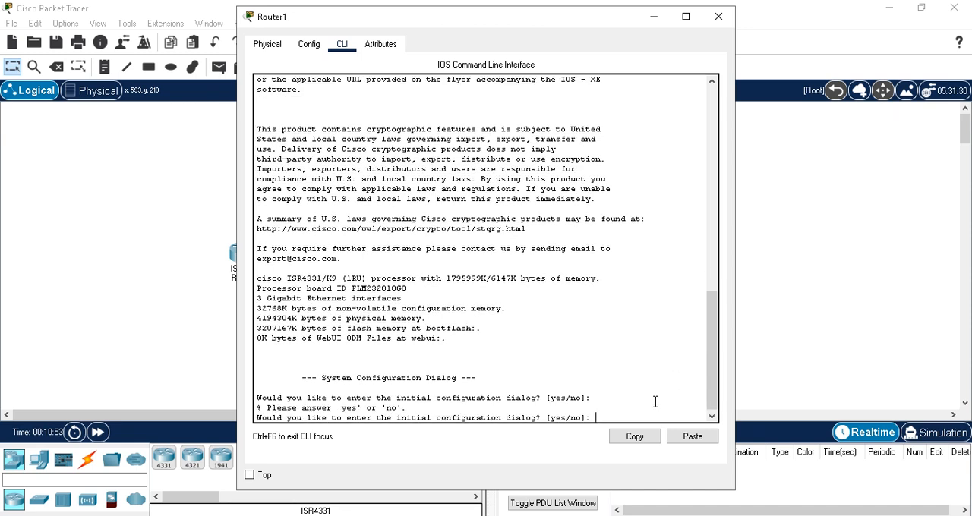
text(no)
key(Return)
key(Return)
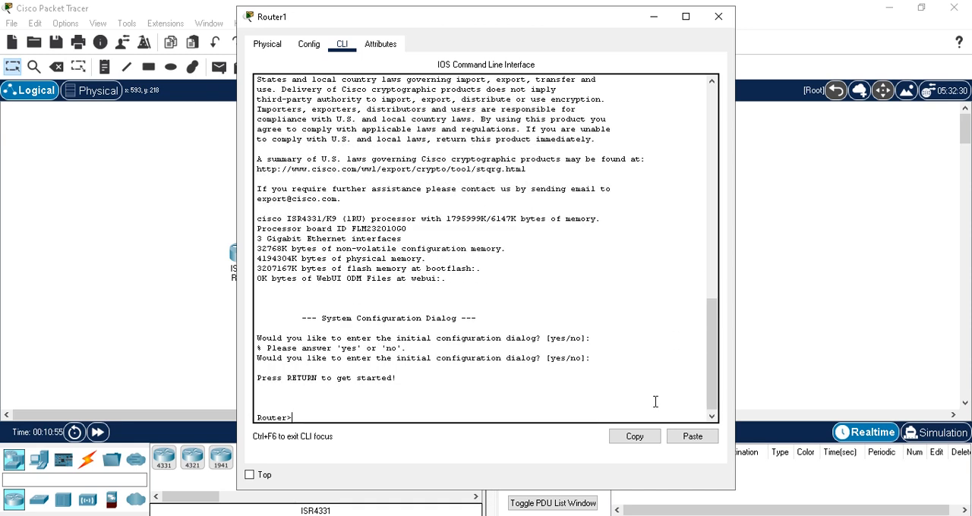
- Enter privileged mode and global configuration mode on Router1 using en and conf t
text(en)
key(Return)
text(conf)
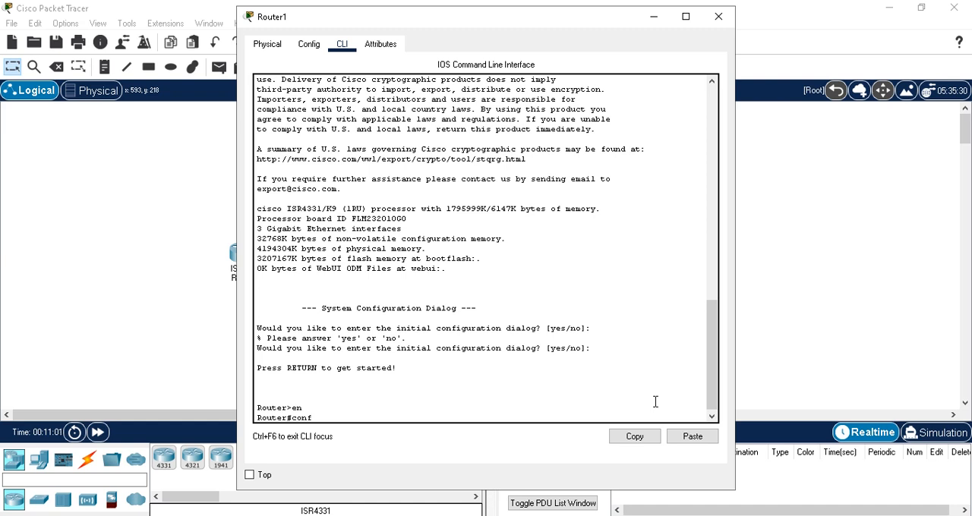
text( t)
key(Return)
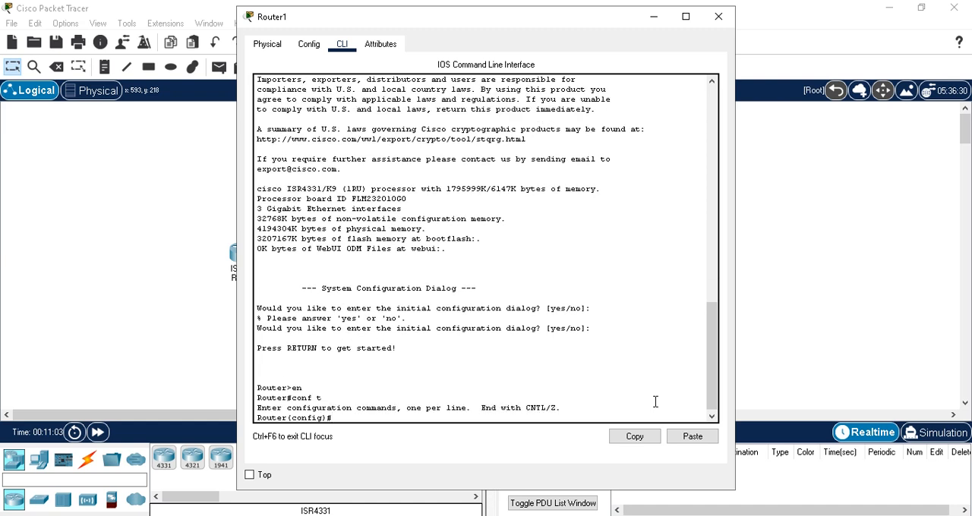
- Enter interface configuration for gigabitEthernet 0/0/0 on Router1
text(int)
key(Tab)
text(gig)
key(Tab)
text(0/0/0)
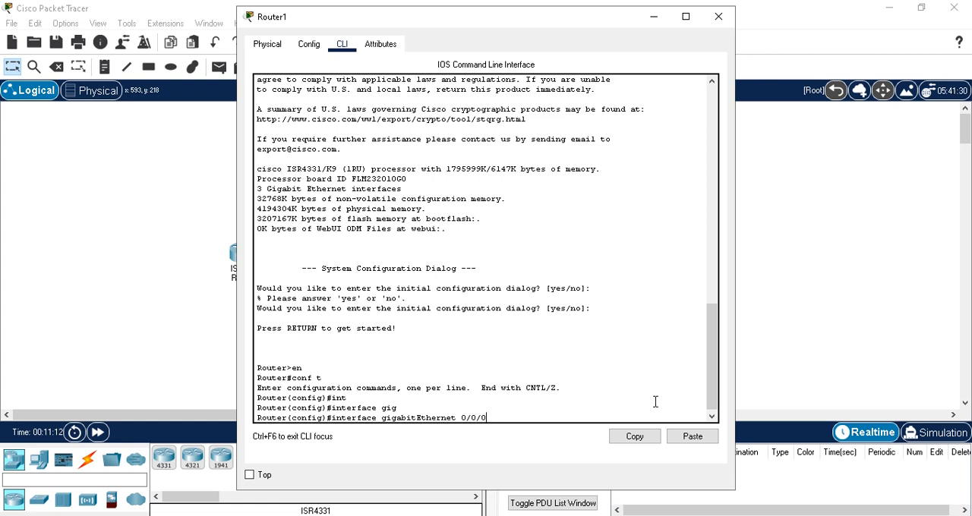
key(Return)
- Assign IP address 192.168.55.2 with subnet mask 255.255.255.0 to Router1's gigabitEthernet 0/0/0 interface
text(ip add)
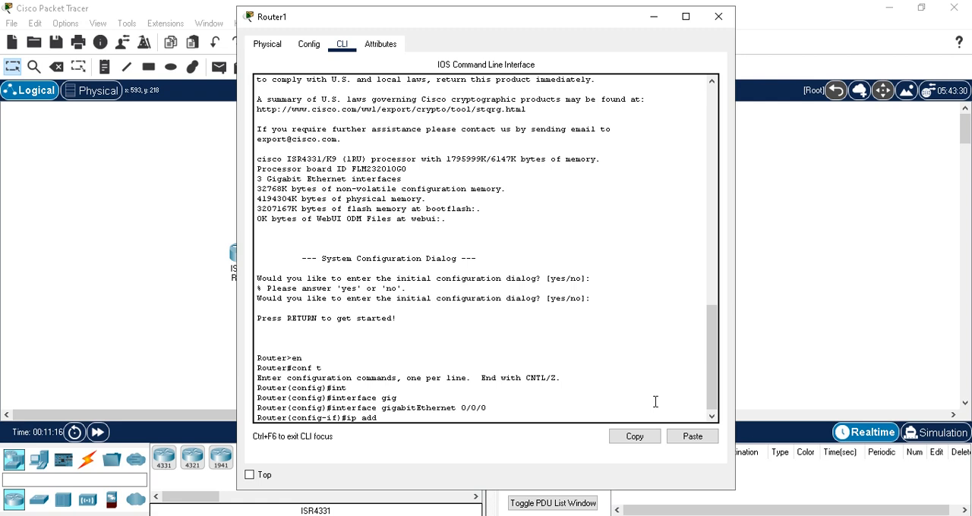
key(Tab)
text(1)
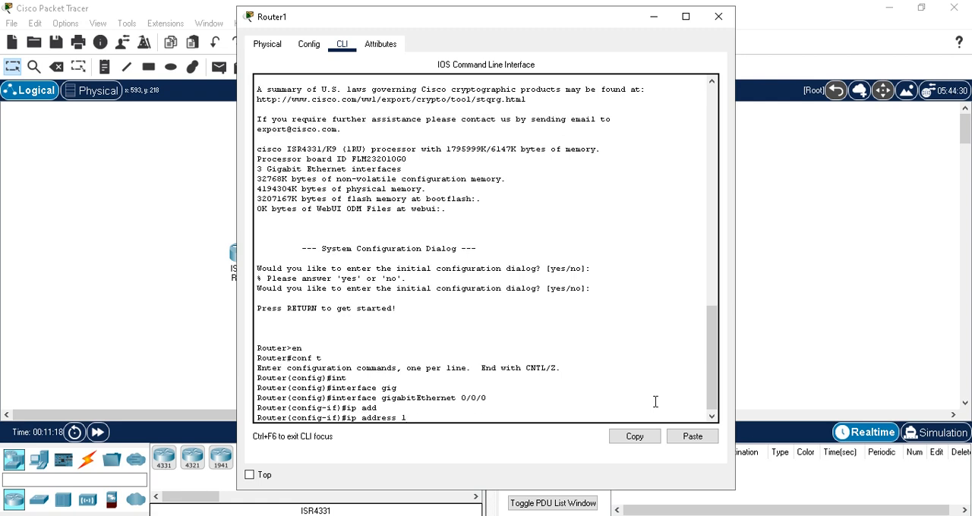
text(92.168.55.)
text(2 255.255.255.0)
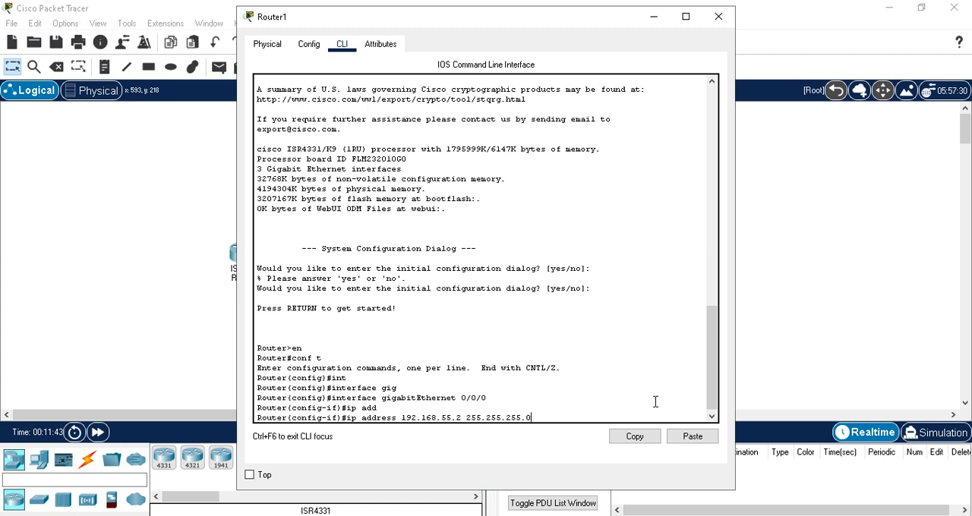
key(Return)
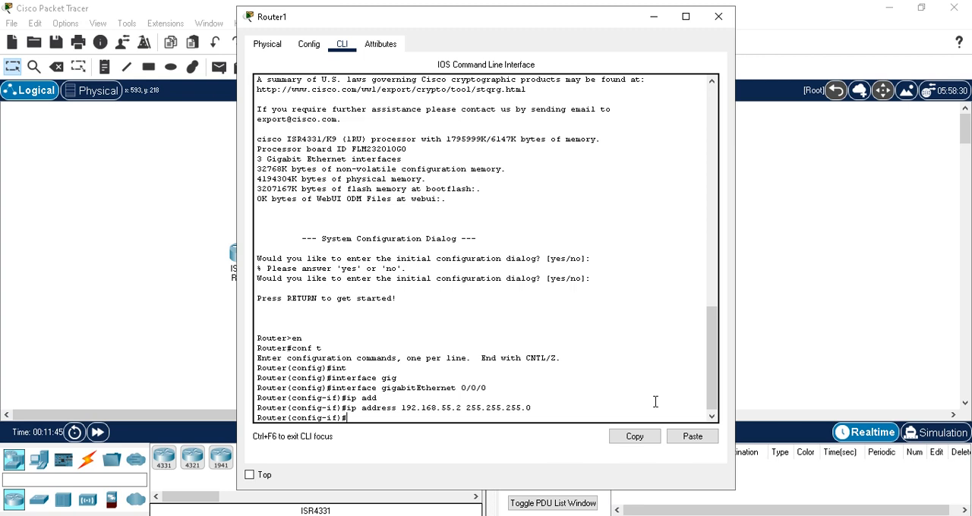
- Enable Router1's gigabitEthernet 0/0/0 interface with the no shut command
text(no shut)
key(Return)
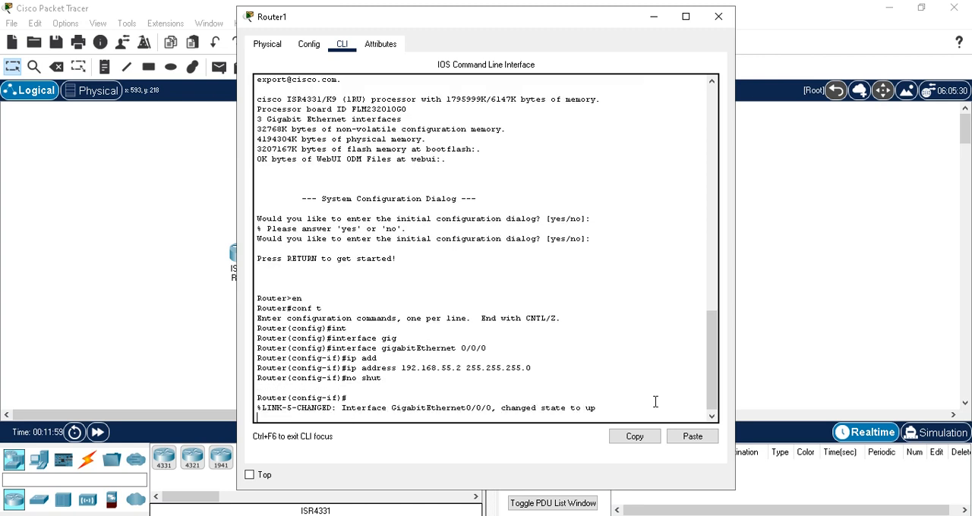
key(Return)
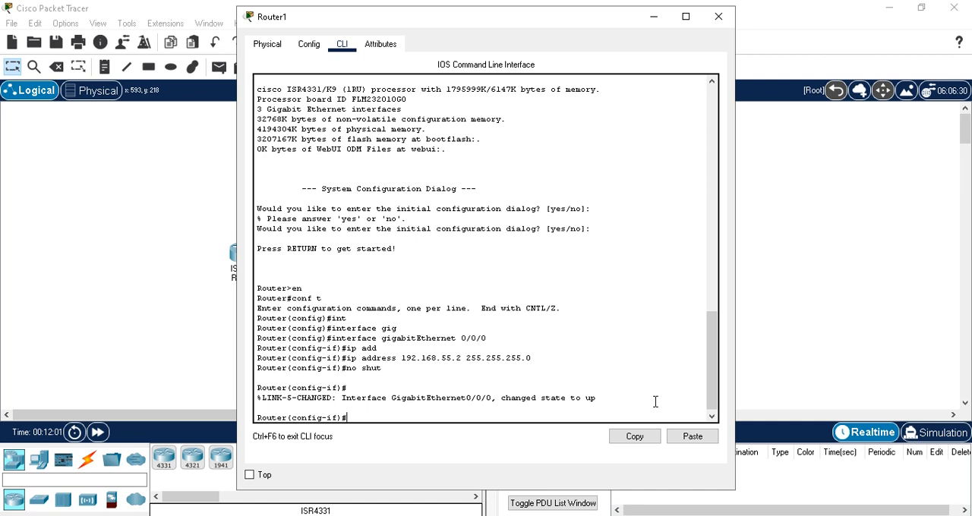
- Exit interface configuration and global configuration modes on Router1 to return to privileged mode
text(exit)
key(Return)
text(exit)
key(Return)
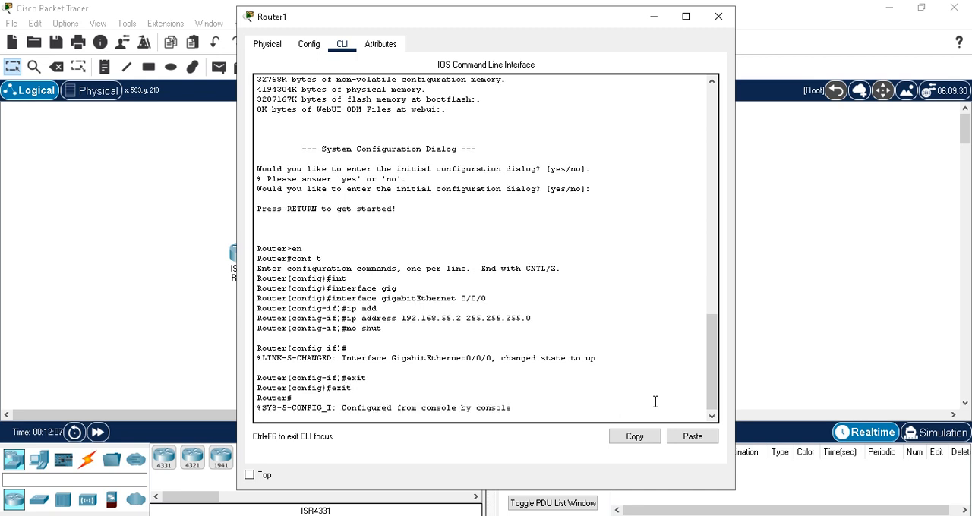
key(Return)
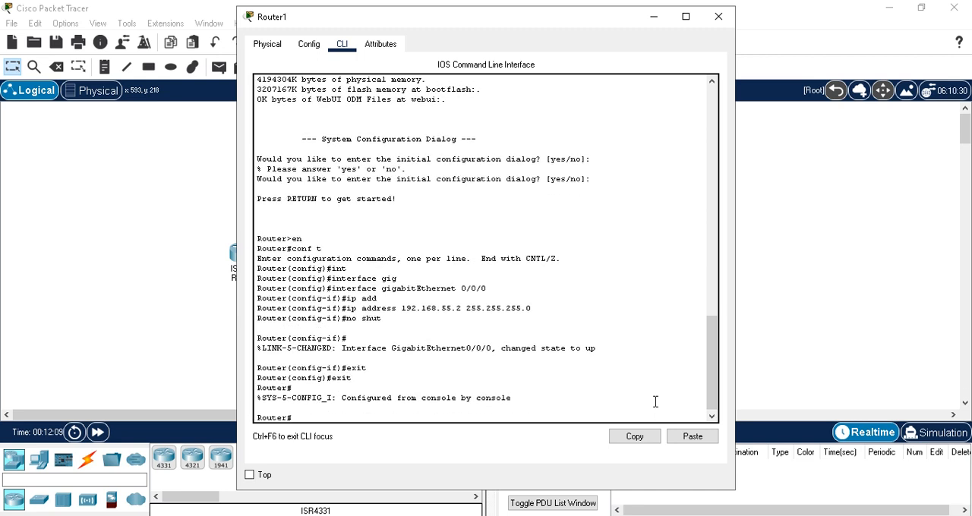
- Save Router1's configuration with the wr command and close its window
text(wr)
key(Return)
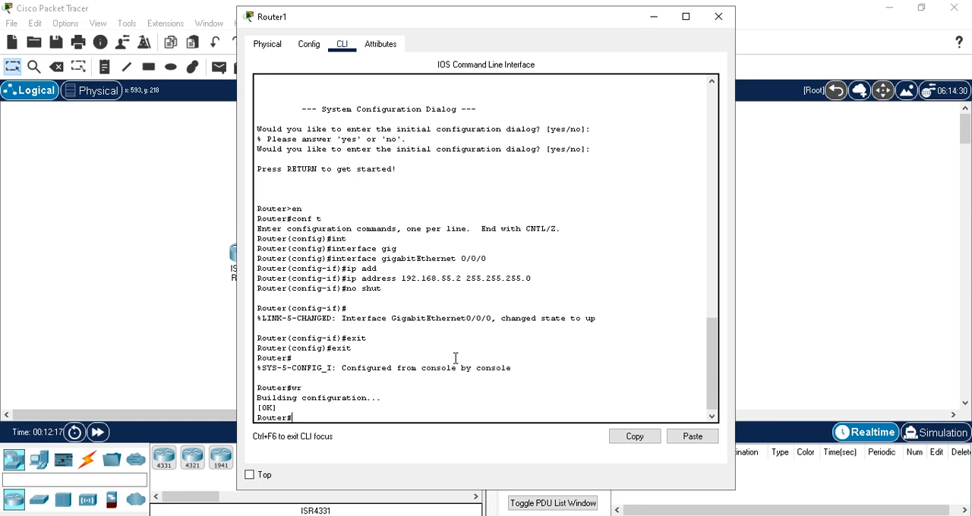
click(718, 19)
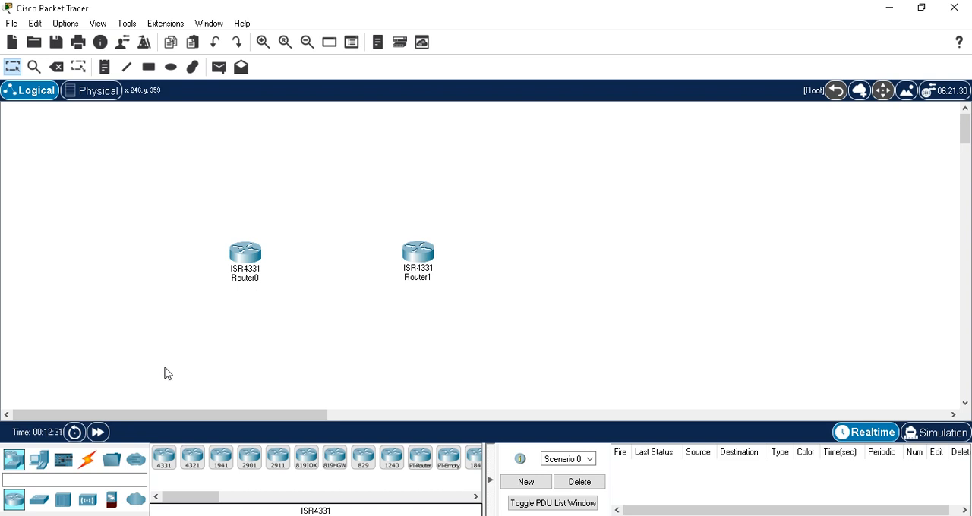
- Connect Router0's GigabitEthernet0/0/0 port to Router1's GigabitEthernet0/0/0 port with a Copper Cross-Over cable
click(88, 461)
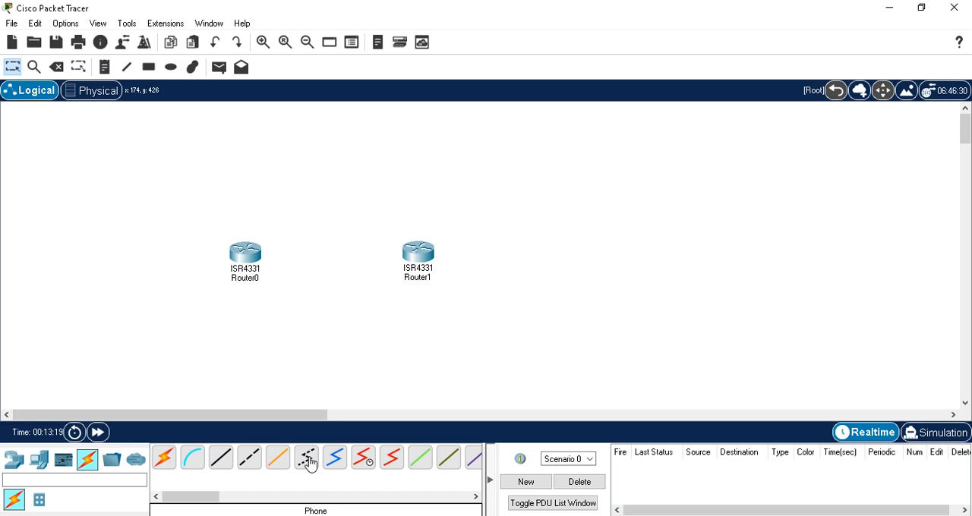
click(250, 457)
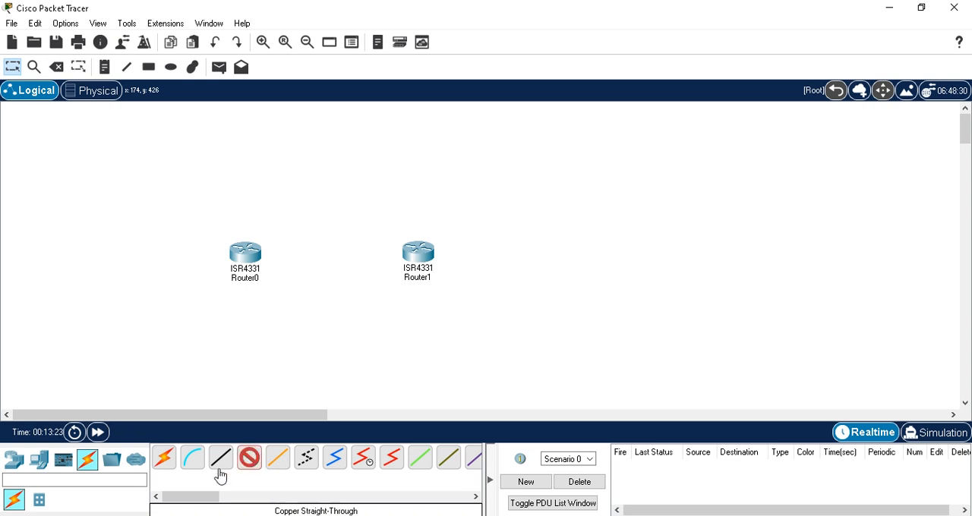
click(245, 257)
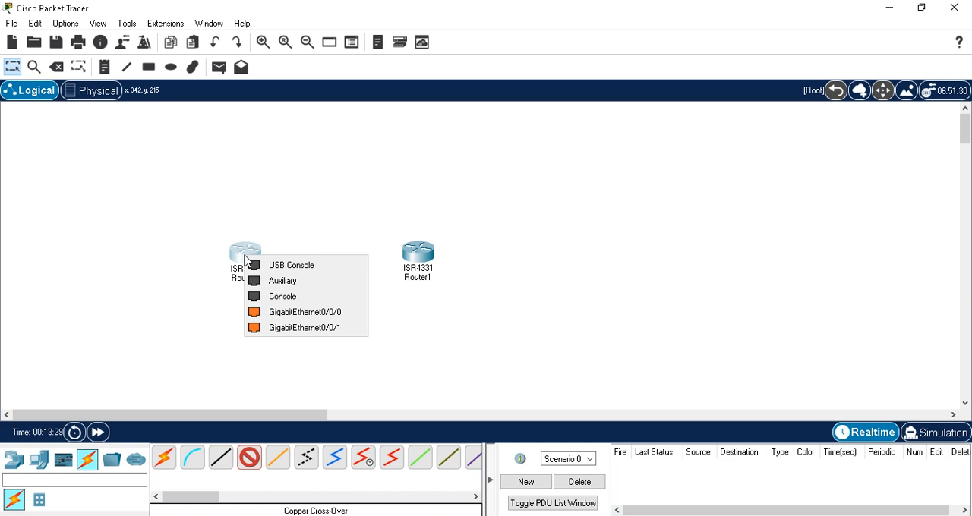
click(281, 314)
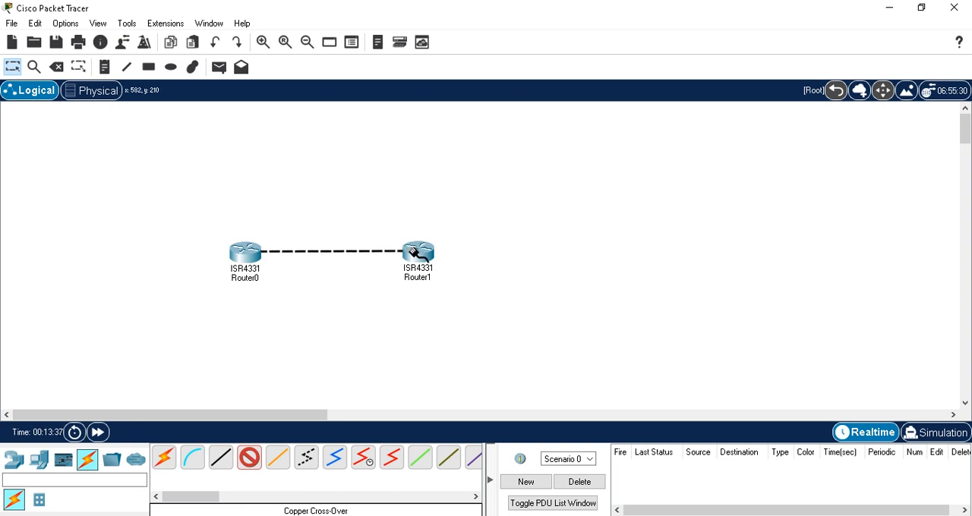
mouse_move(416, 253)
click(416, 254)
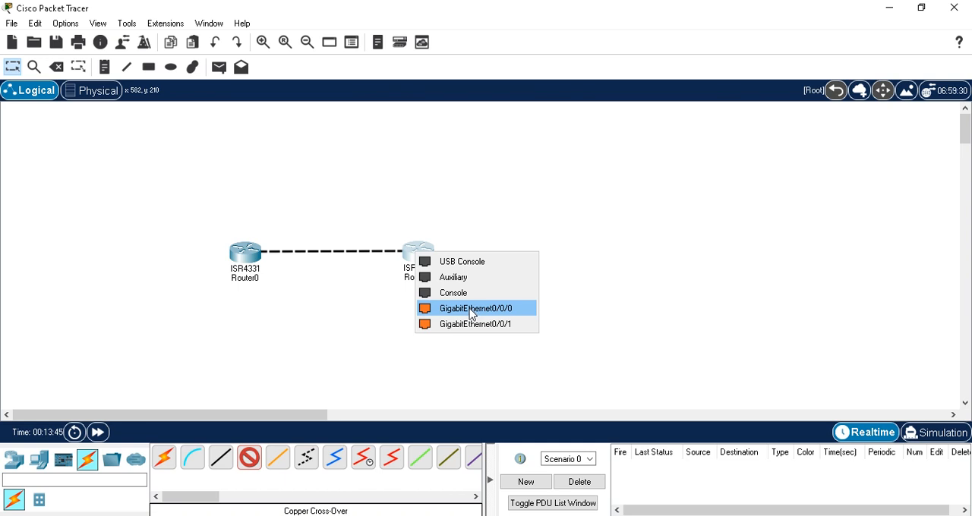
click(471, 309)
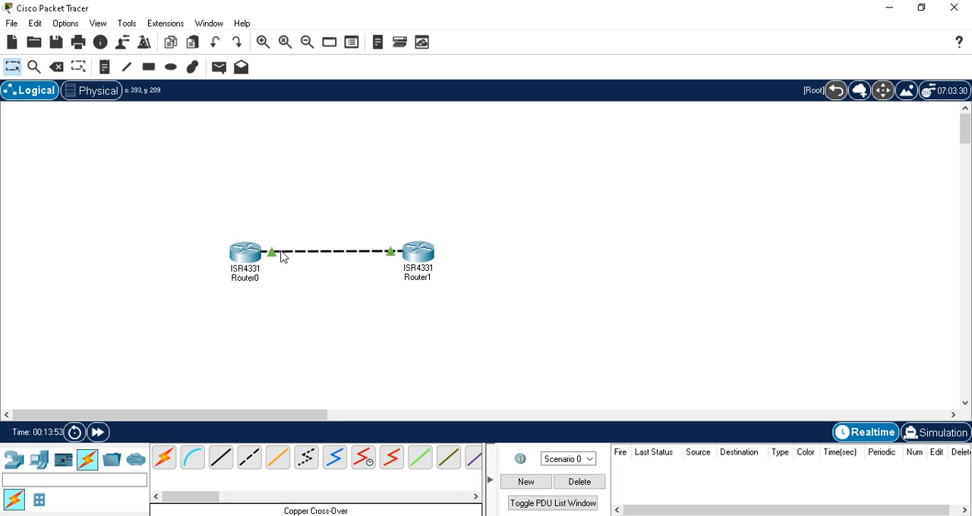
- Test connectivity from Router0's command line by pinging Router1 at 192.168.55.2 twice
mouse_move(281, 257)
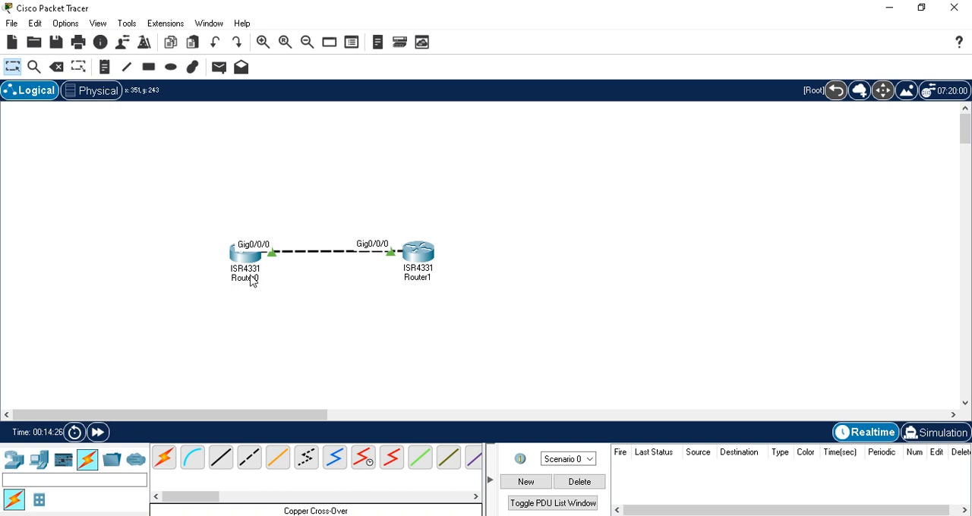
mouse_move(425, 258)
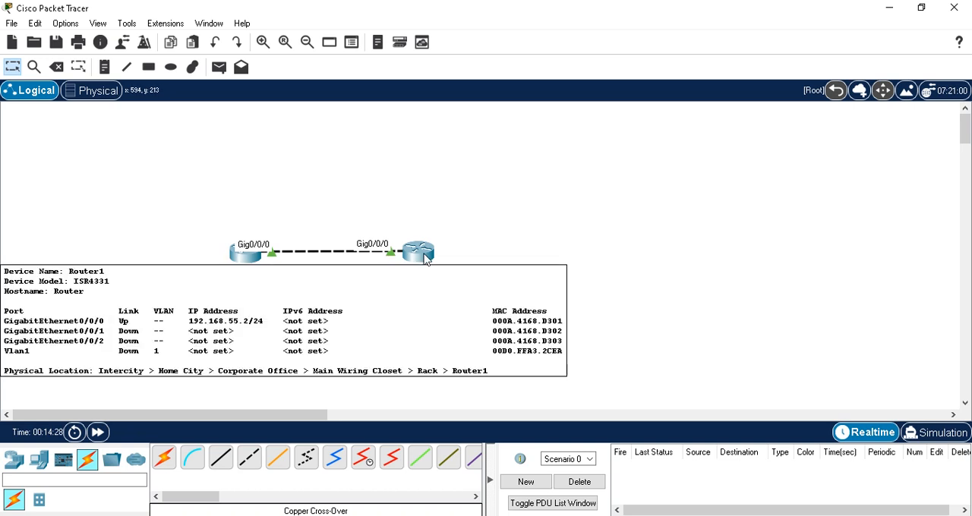
click(245, 262)
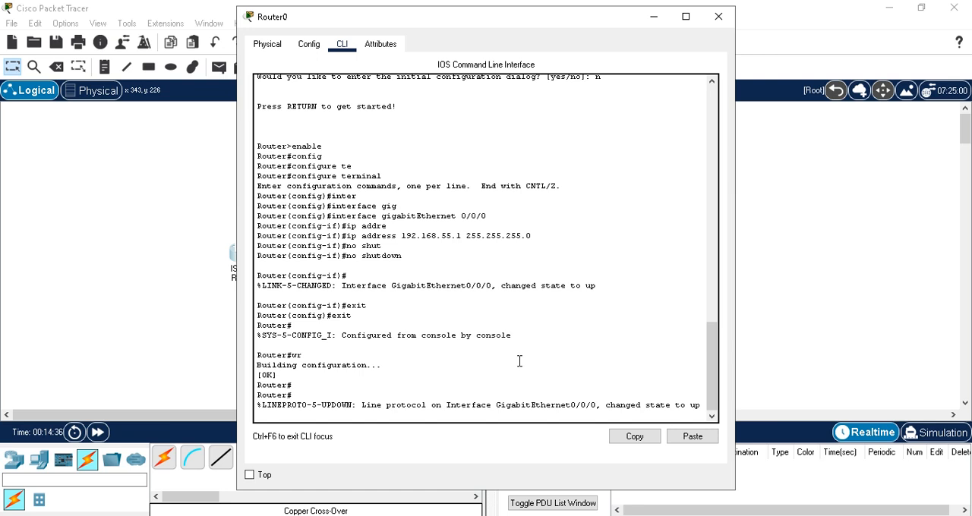
key(Return)
key(Return)
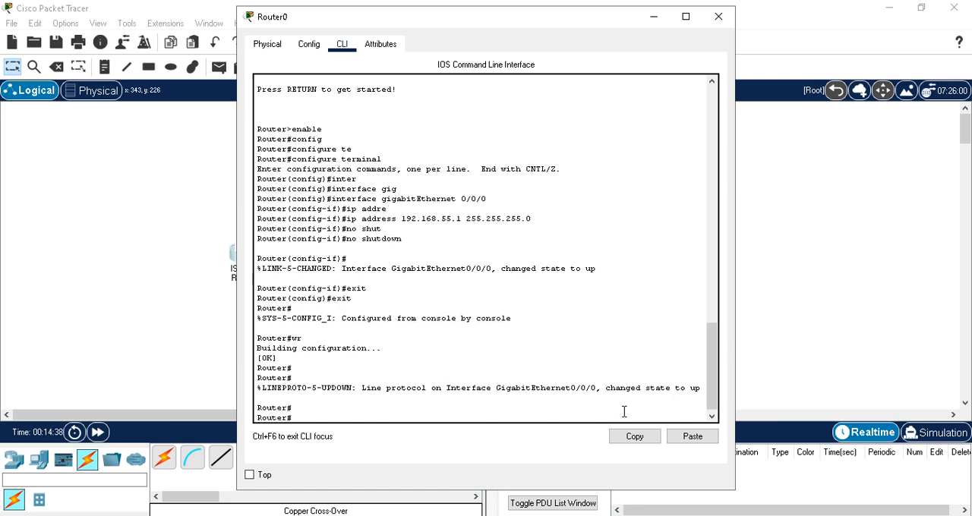
text(ping 192.168.55.2)
key(Return)
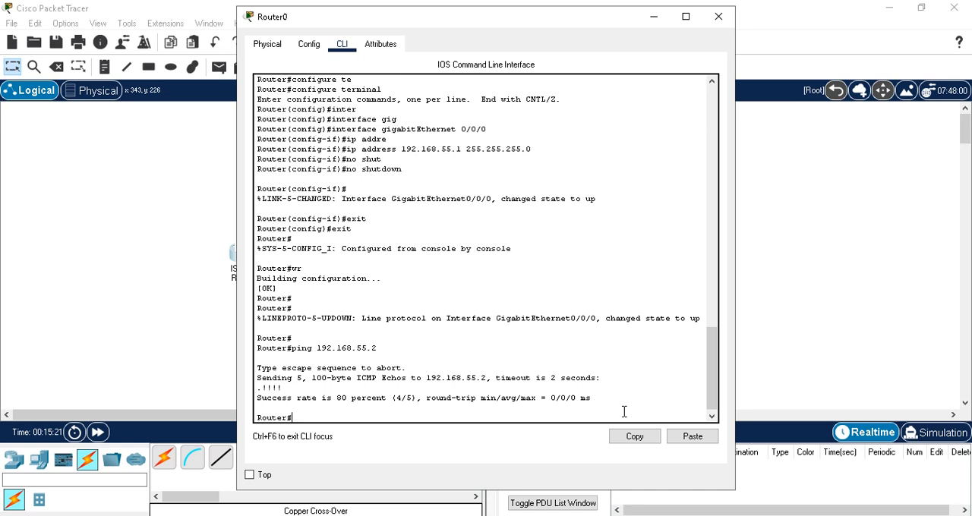
key(Up)
key(Return)
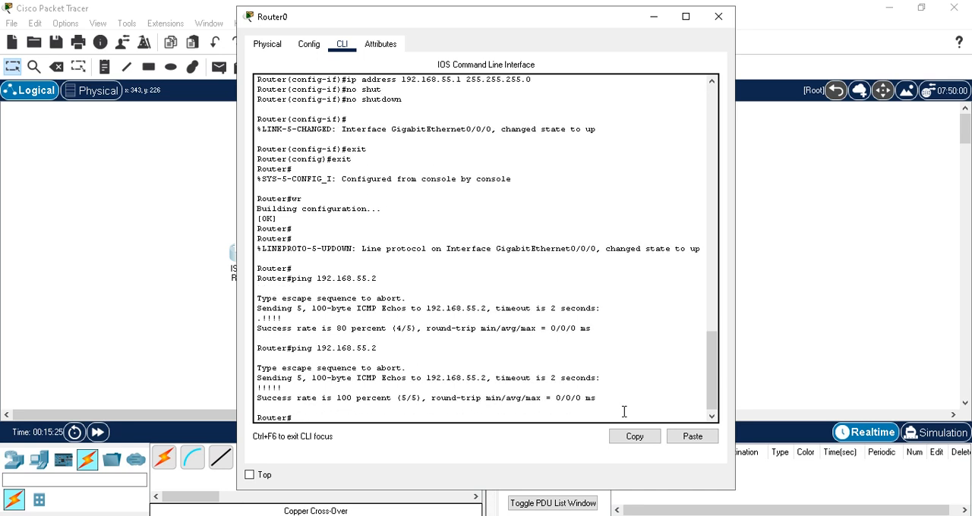